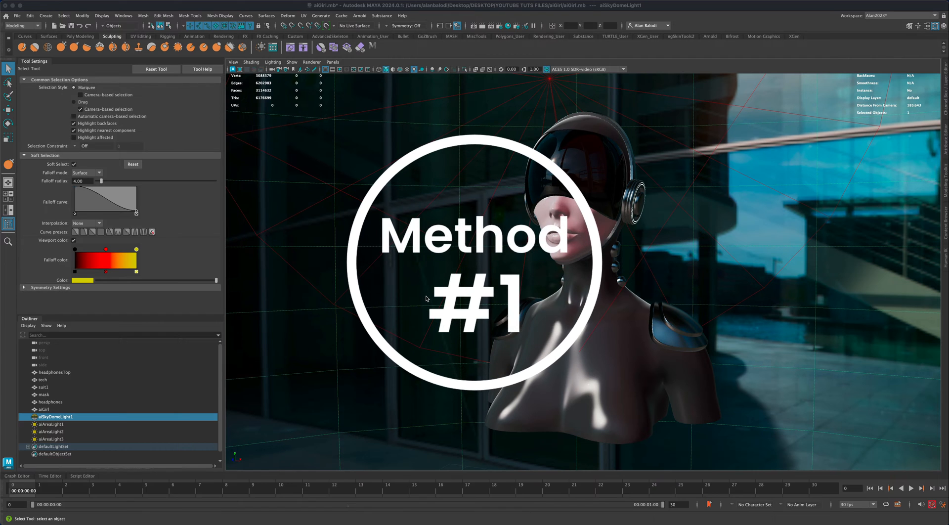
# Toggle into the four-pane layout with Space, maximizing the side and top panes and restoring four panes
pyautogui.press('space')
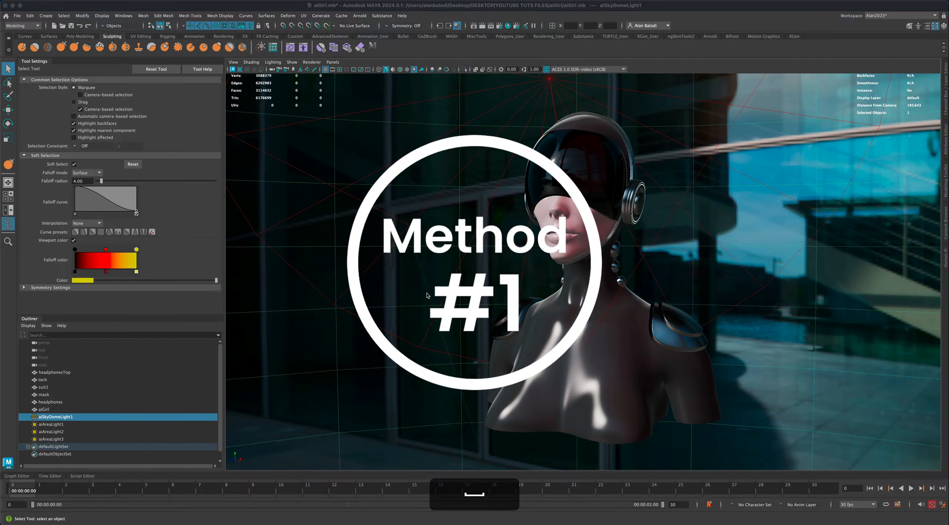
pyautogui.press('space')
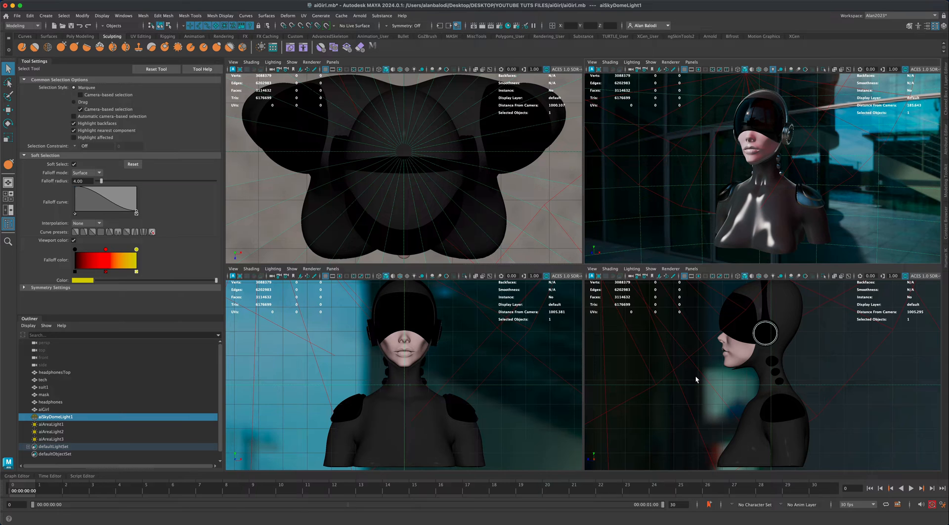
pyautogui.press('space')
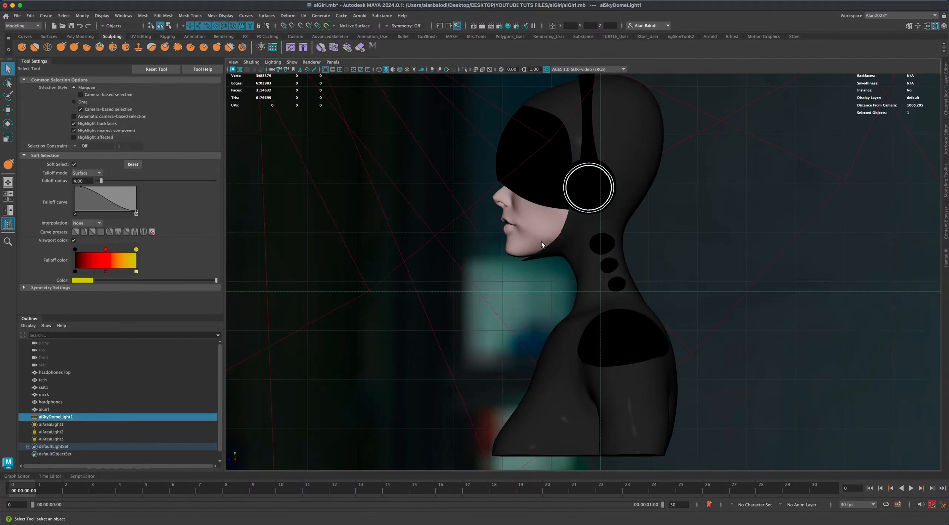
pyautogui.press('space')
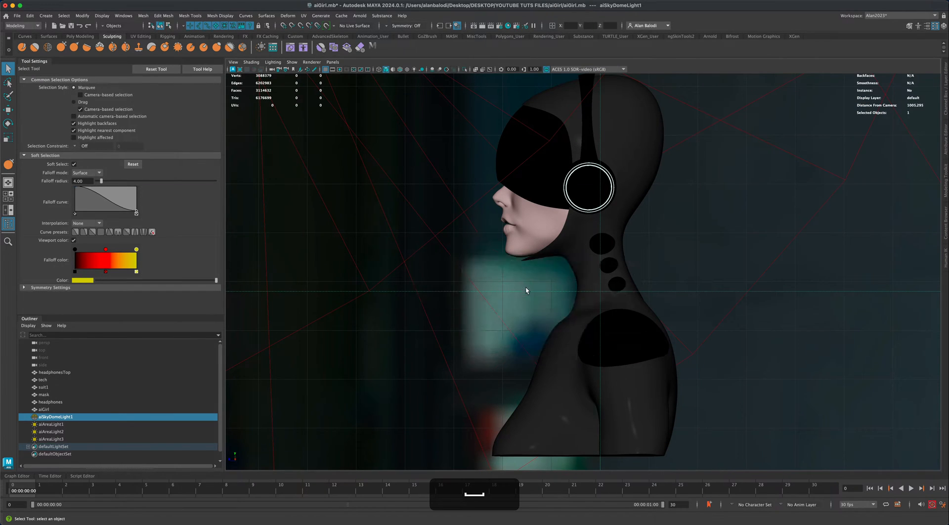
pyautogui.press('space')
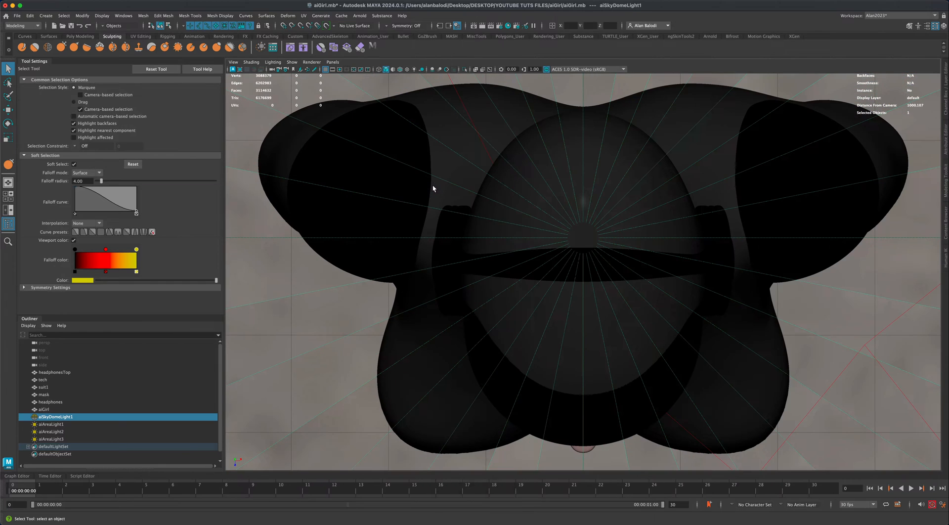
pyautogui.press('space')
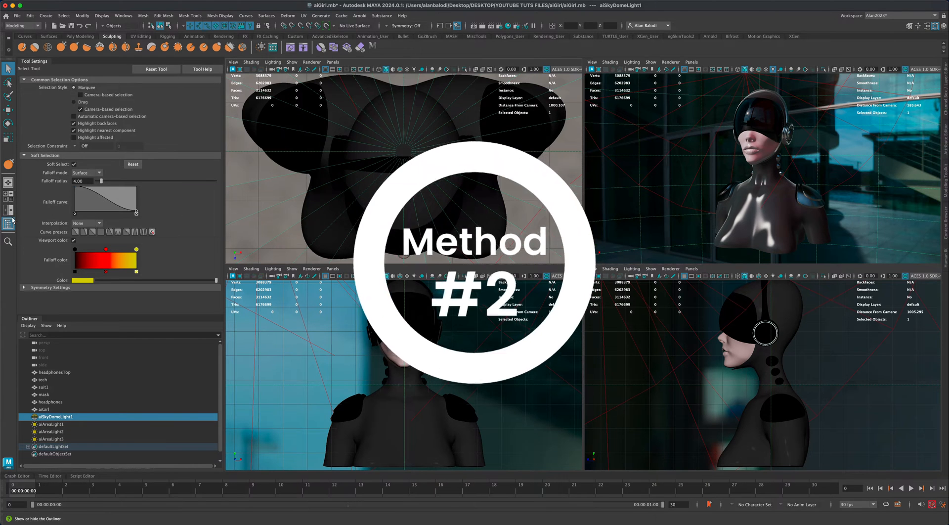
# Cycle the toolbox layout buttons through Single Perspective, Four View and Two Panes, ending on Single Perspective
pyautogui.click(8, 182)
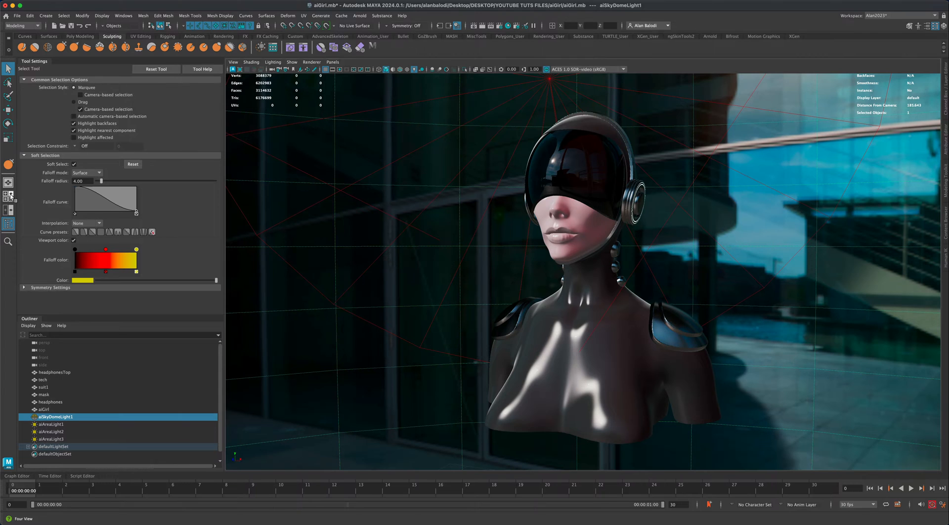
pyautogui.click(9, 196)
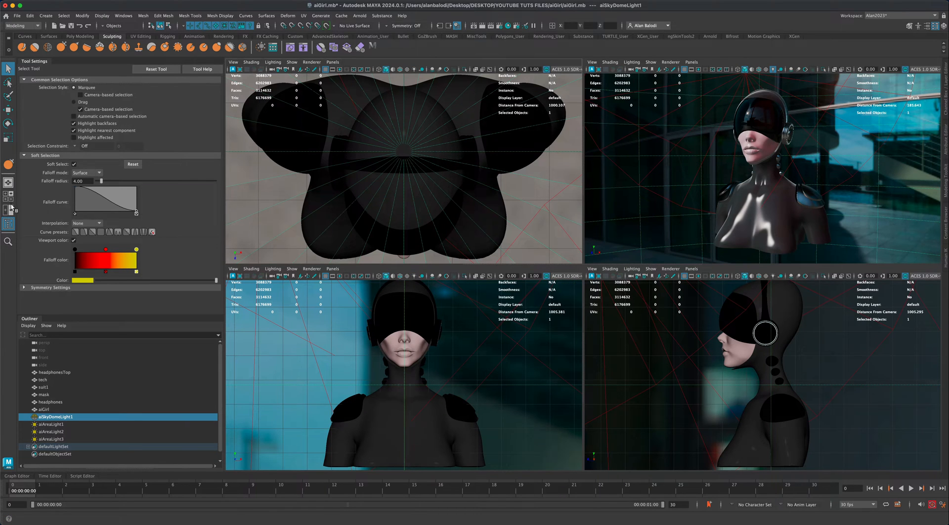
pyautogui.click(9, 210)
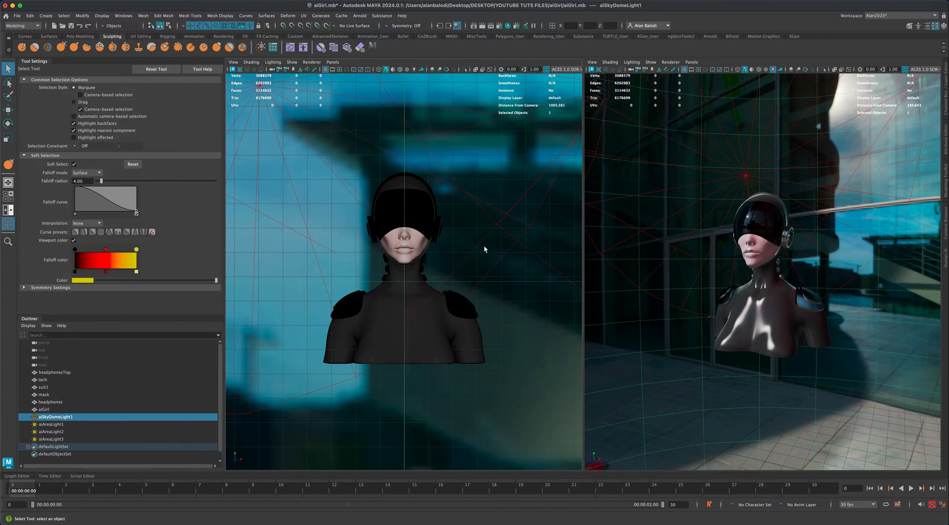
pyautogui.click(8, 183)
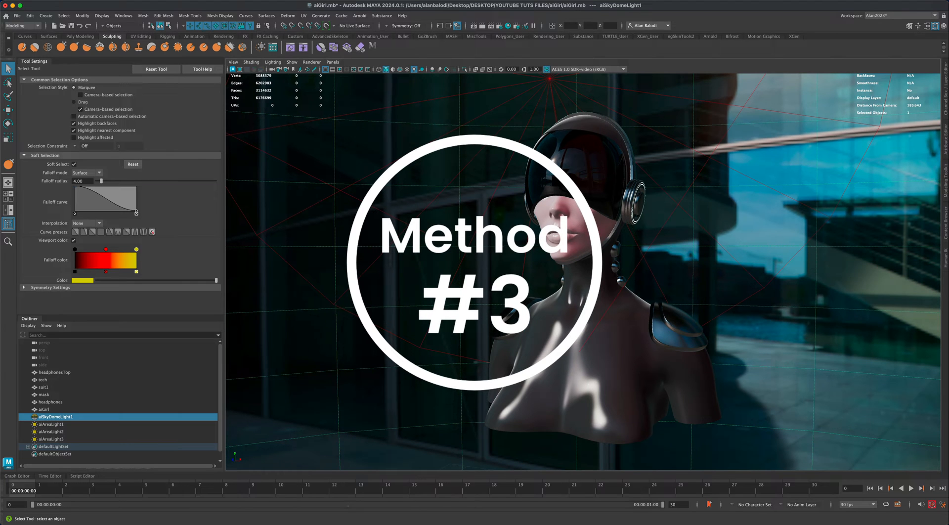
pyautogui.press('space')
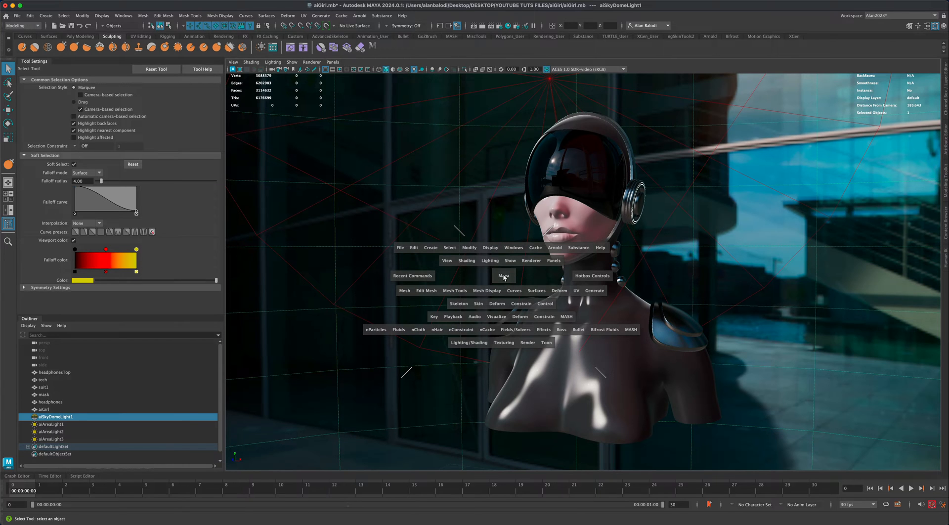
pyautogui.moveTo(504, 276); pyautogui.dragTo(465, 278)
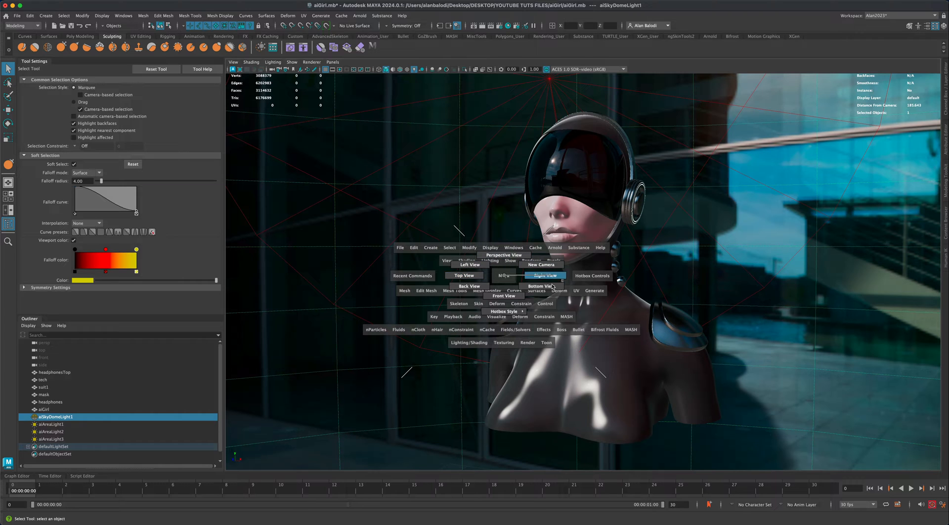
pyautogui.moveTo(467, 277); pyautogui.dragTo(470, 275)
pyautogui.press('space')
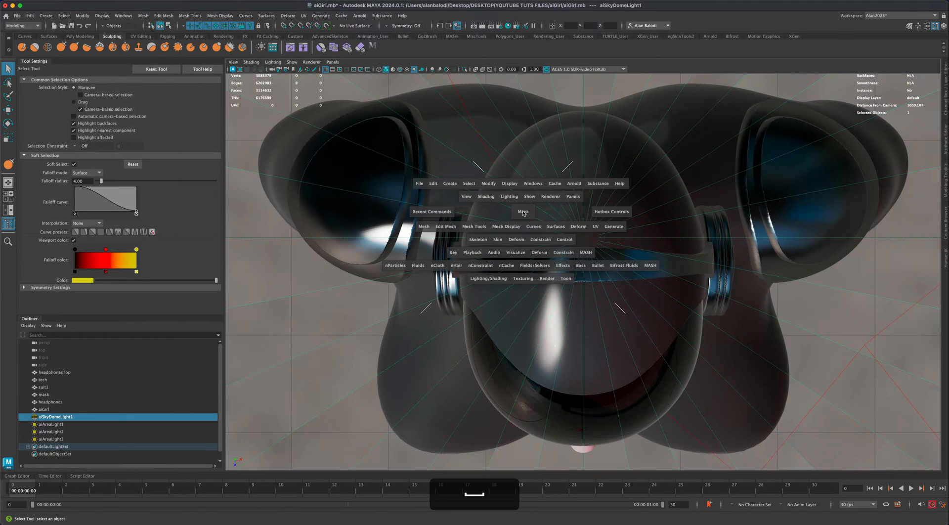
pyautogui.moveTo(523, 211); pyautogui.dragTo(525, 196)
pyautogui.press('space')
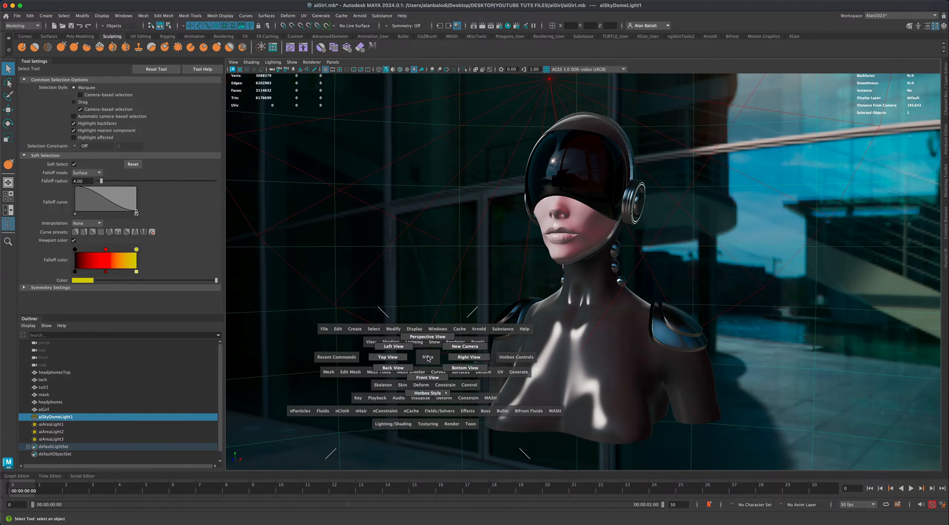
pyautogui.moveTo(428, 359); pyautogui.dragTo(463, 359)
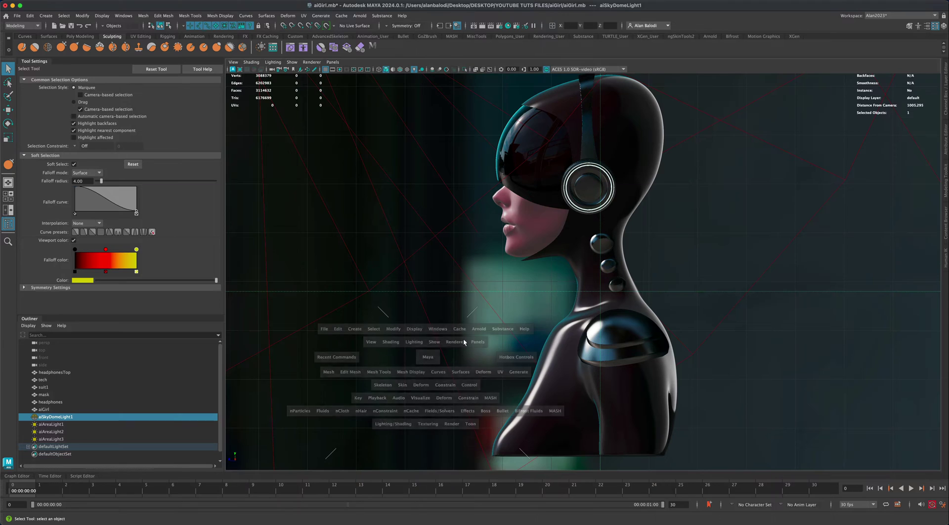
pyautogui.press('space')
pyautogui.moveTo(458, 265)
pyautogui.mouseDown()
pyautogui.moveTo(457, 292)
pyautogui.moveTo(450, 263)
pyautogui.mouseUp()
pyautogui.press('space')
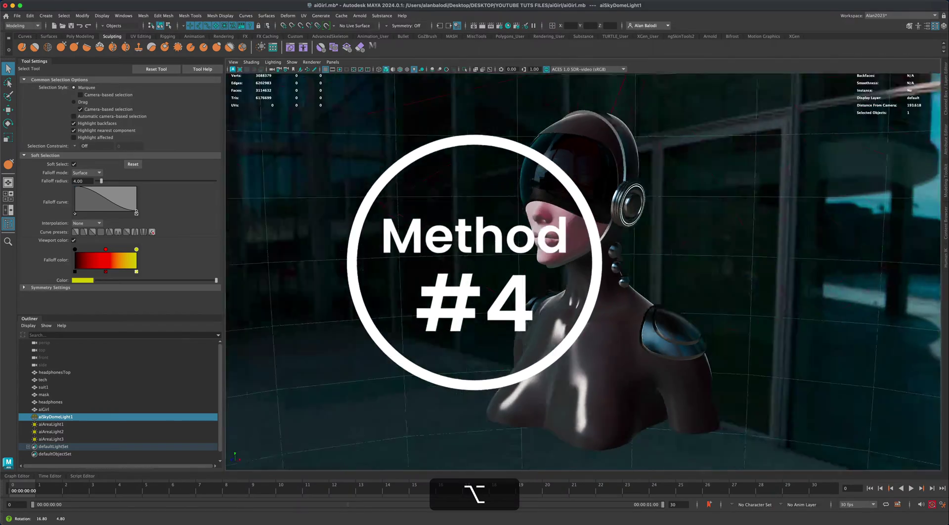
# Tumble the bust, then look through the top, side, front and persp cameras dragged from the Outliner
pyautogui.moveTo(438, 317)
pyautogui.keyDown('alt'); pyautogui.mouseDown()
pyautogui.moveTo(450, 326)
pyautogui.moveTo(278, 325)
pyautogui.moveTo(372, 312)
pyautogui.moveTo(363, 309)
pyautogui.moveTo(450, 321)
pyautogui.moveTo(426, 316)
pyautogui.mouseUp(); pyautogui.keyUp('alt')
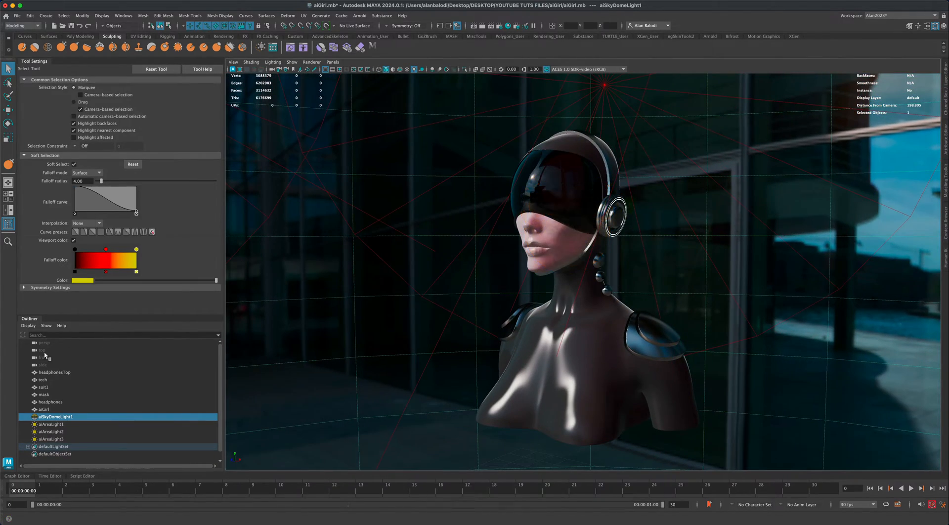
pyautogui.moveTo(35, 351); pyautogui.dragTo(283, 288)
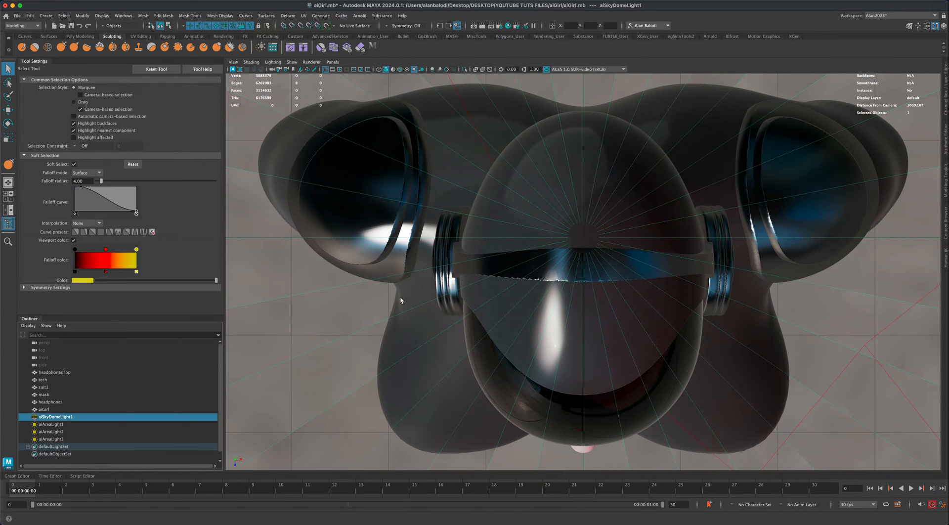
pyautogui.moveTo(34, 367); pyautogui.dragTo(322, 348)
pyautogui.moveTo(37, 357); pyautogui.dragTo(303, 310)
pyautogui.moveTo(34, 344); pyautogui.dragTo(308, 316)
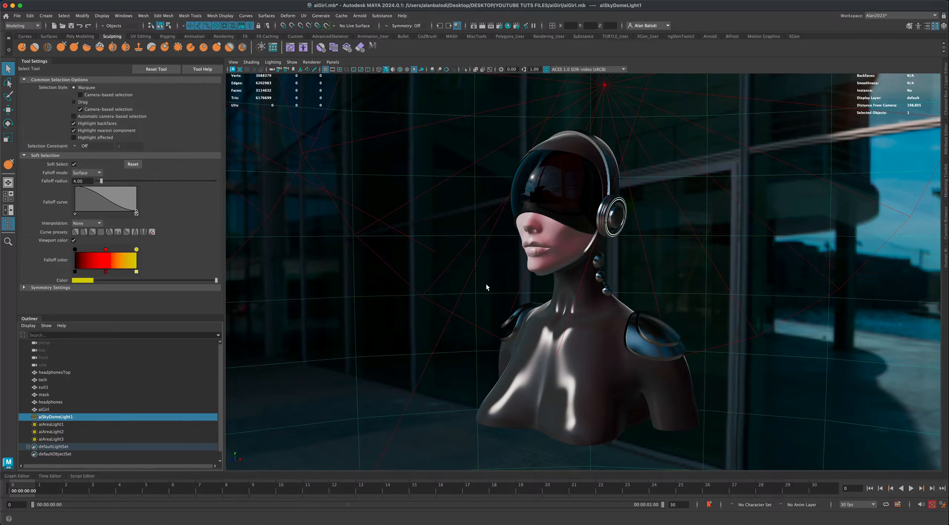